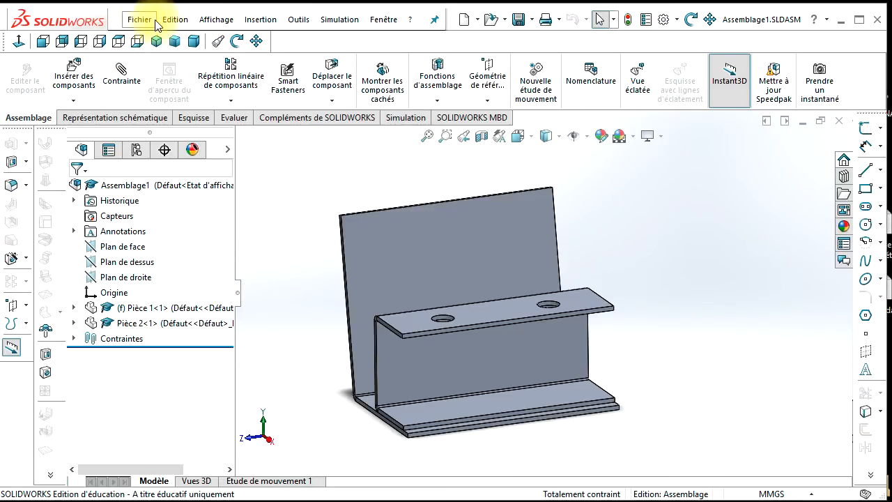
- Switch from the assembly to the open part document Pièce 2.SLDPRT
click(383, 19)
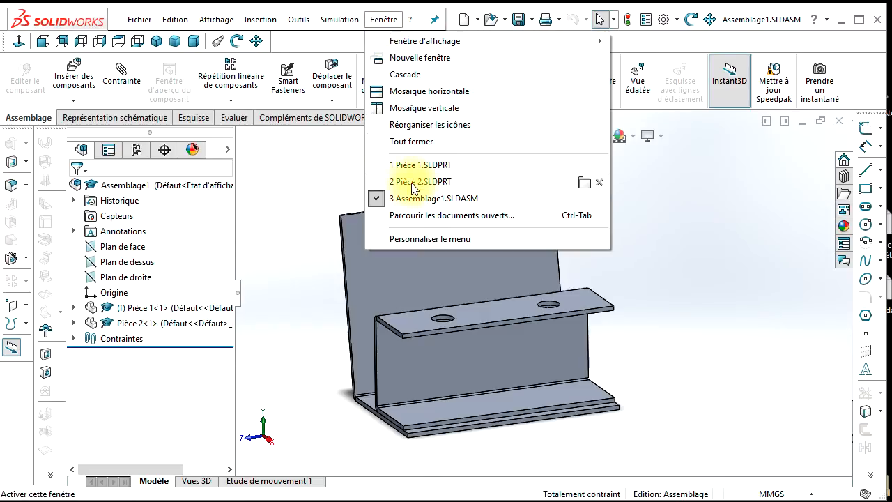
mouse_move(416, 167)
mouse_move(418, 185)
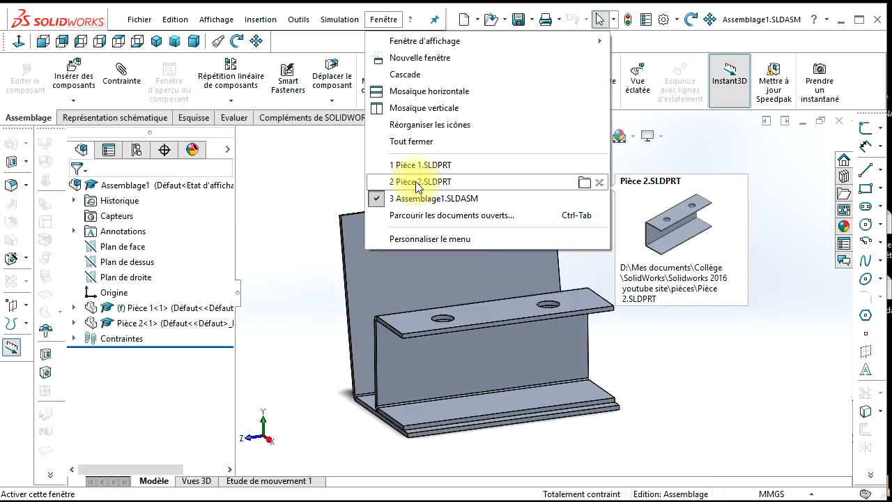
mouse_move(418, 200)
click(420, 182)
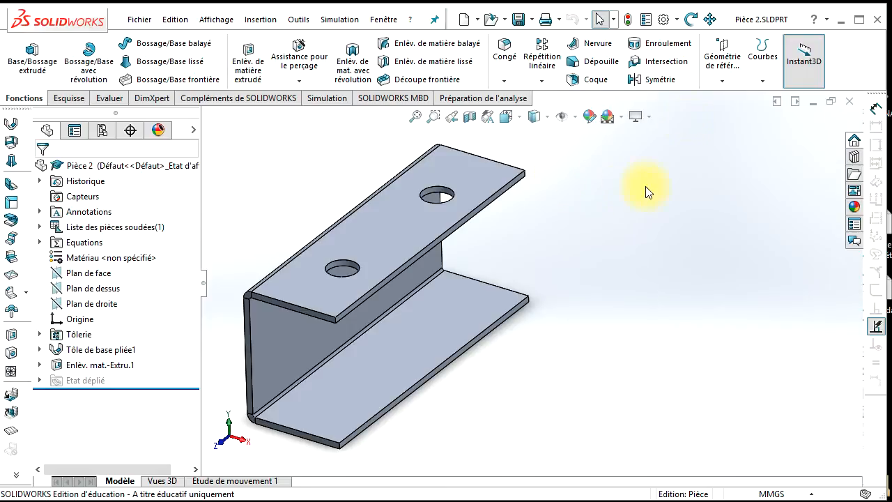
click(711, 21)
drag(400, 230, 525, 226)
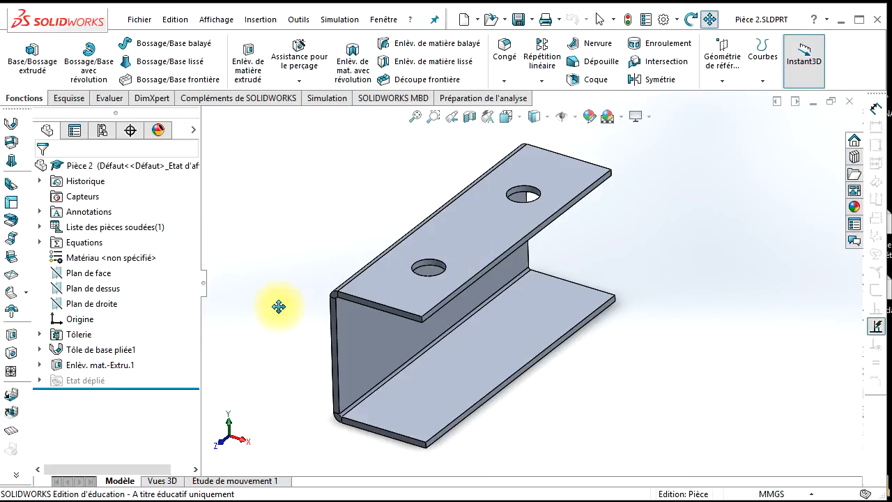
- Examine which geometry the Enlèv. mat.-Extru.1 and Tôle de base pliée1 features of the part each define
click(47, 131)
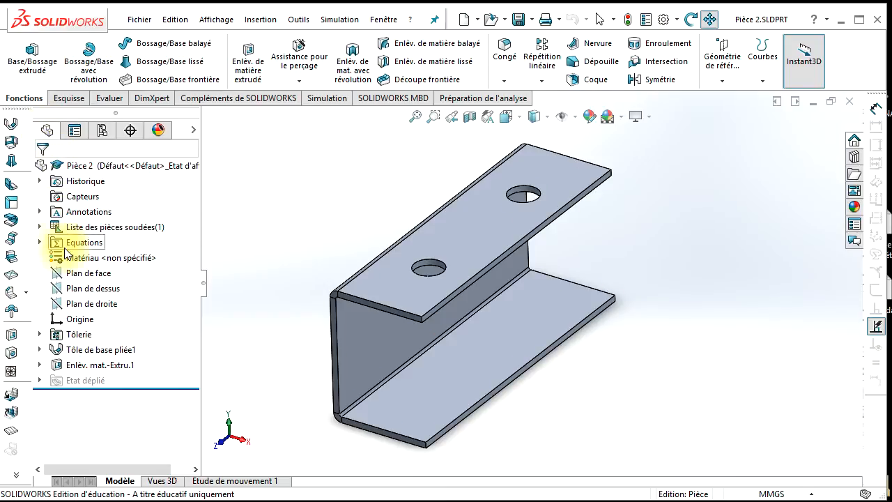
click(82, 368)
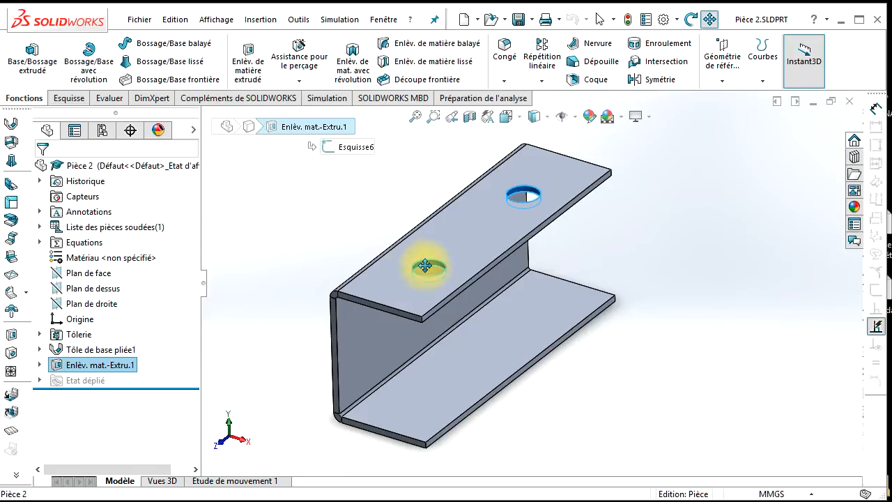
click(94, 350)
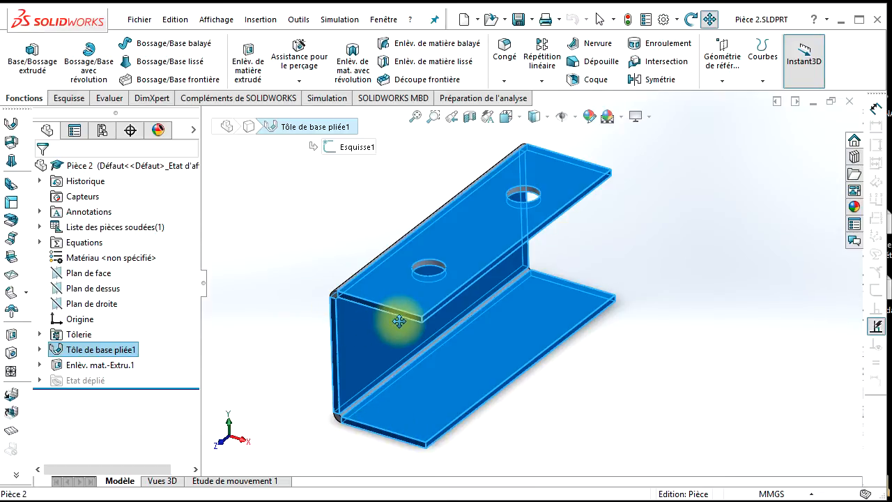
click(102, 364)
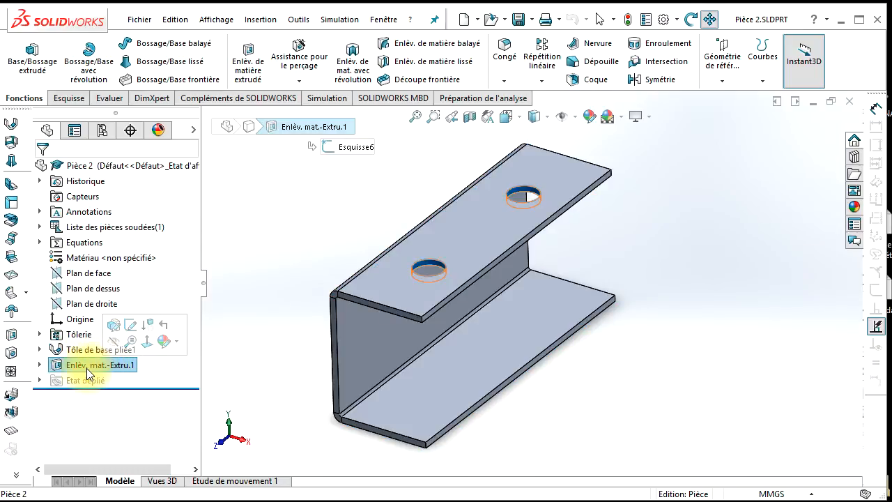
right_click(85, 362)
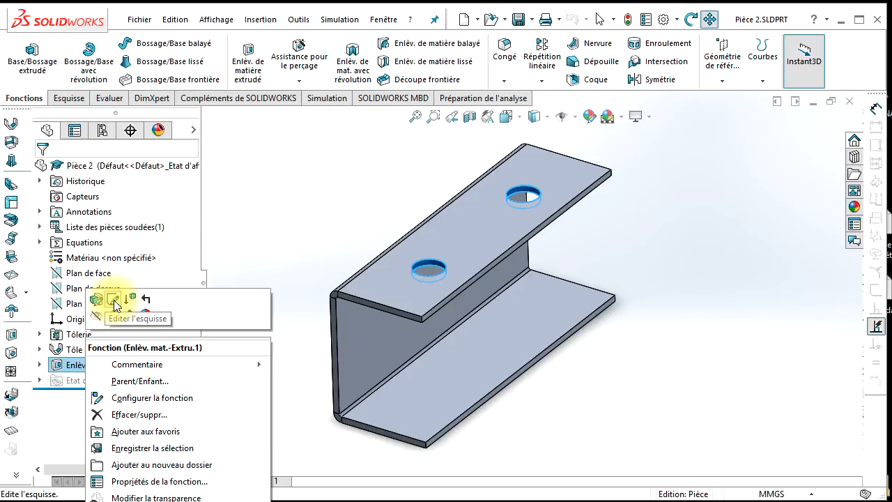
- Open the sketch of the Tôle de base pliée1 feature to view its bent profile, and exit it without editing
click(69, 349)
right_click(69, 350)
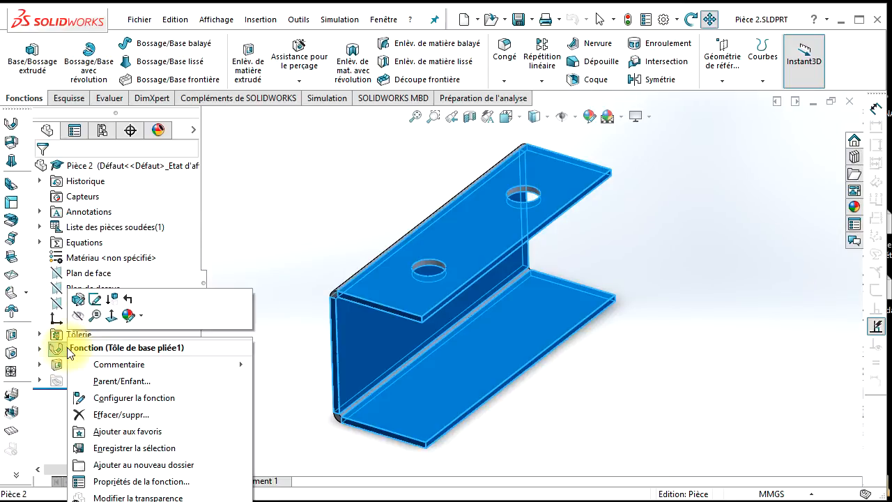
click(96, 301)
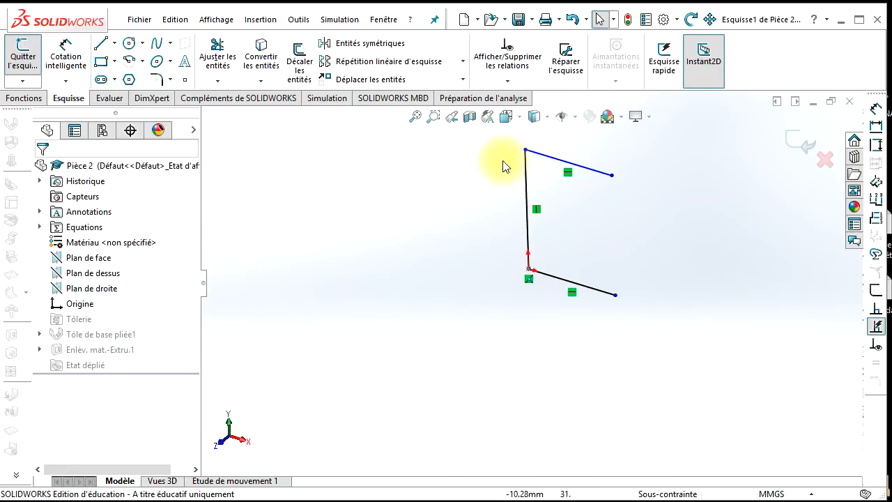
click(628, 20)
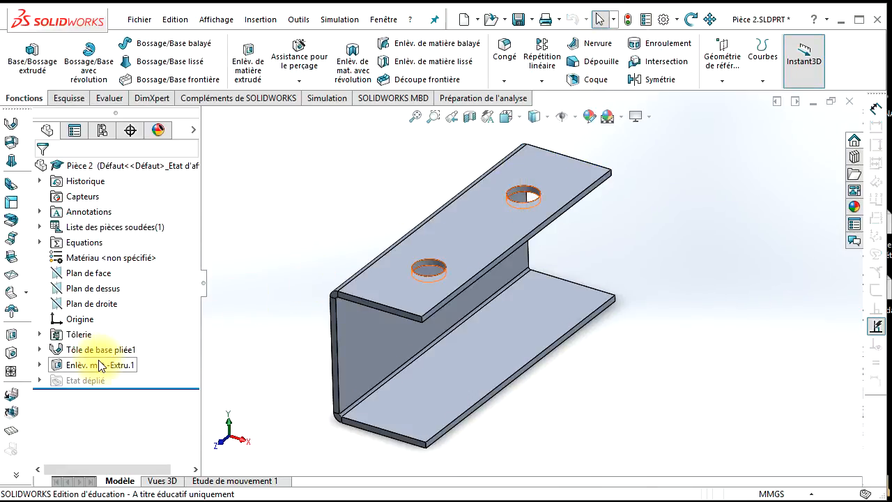
- Open the sketch of the Enlèv. mat.-Extru.1 cut, which holds the two hole circles, for editing
right_click(101, 365)
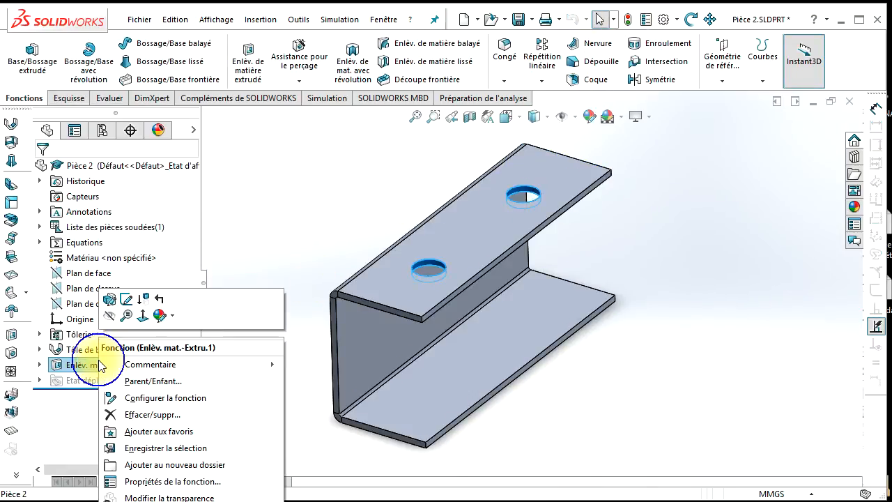
click(128, 303)
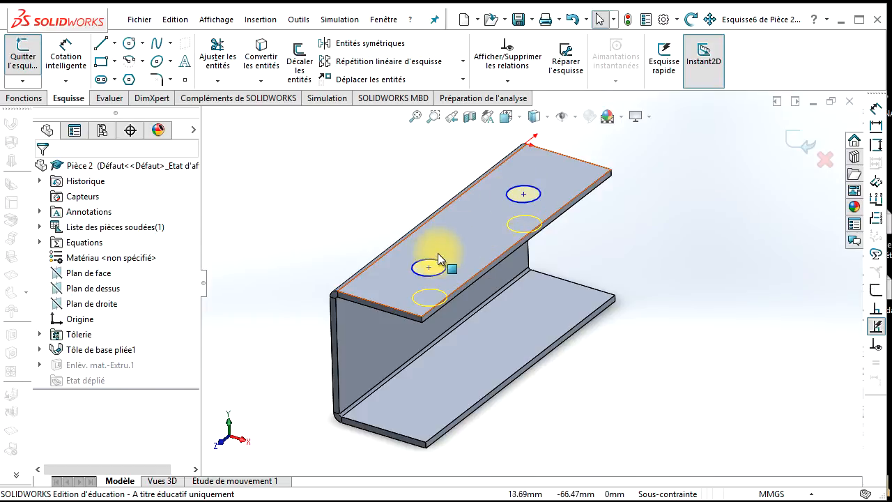
click(476, 235)
right_click(475, 233)
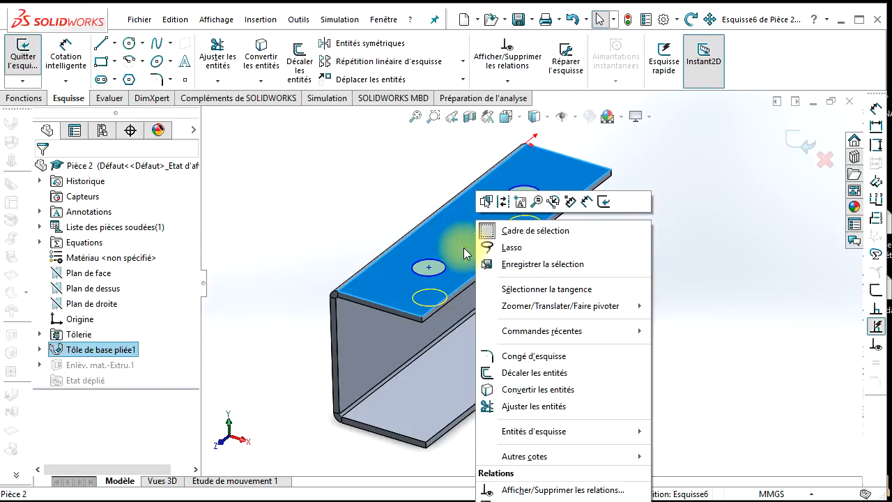
right_click(462, 249)
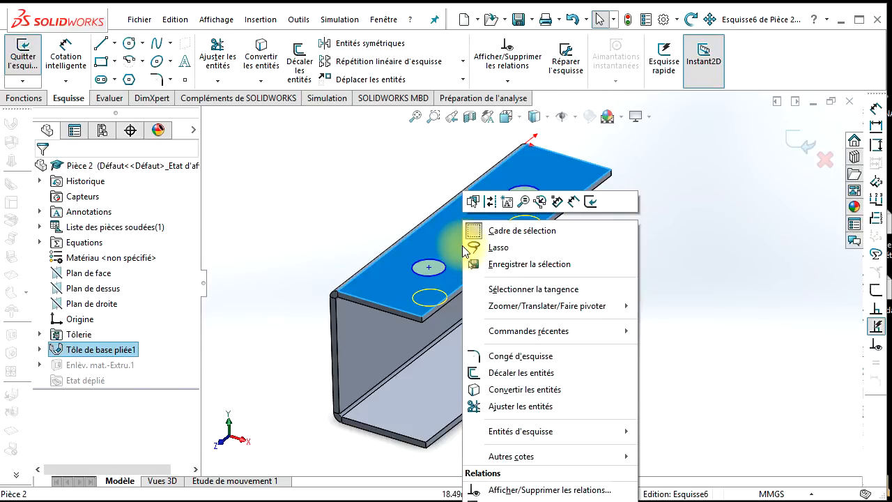
click(356, 202)
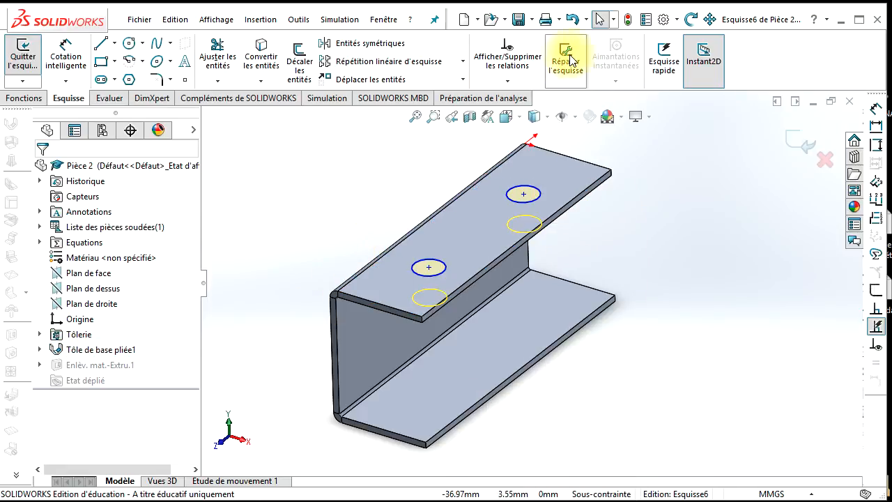
- Set the radius of the hole circle nearest the front end of the upper flange to 3 mm
click(690, 20)
drag(463, 162, 384, 284)
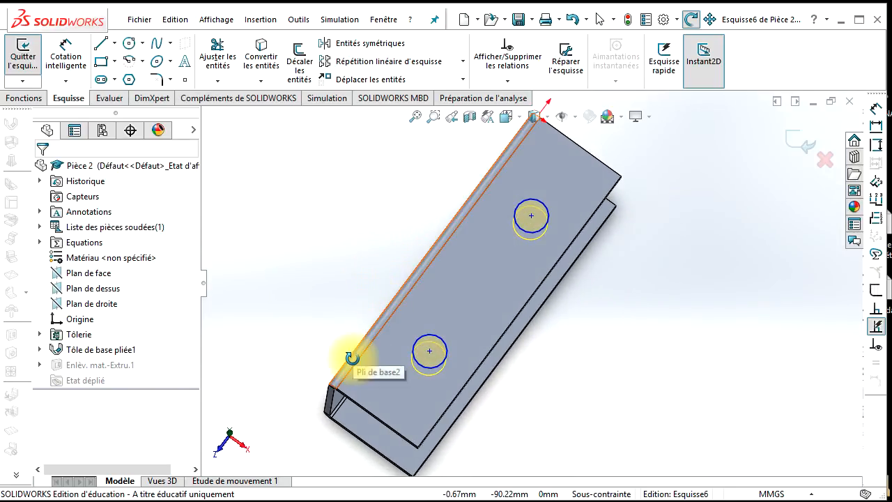
key(Escape)
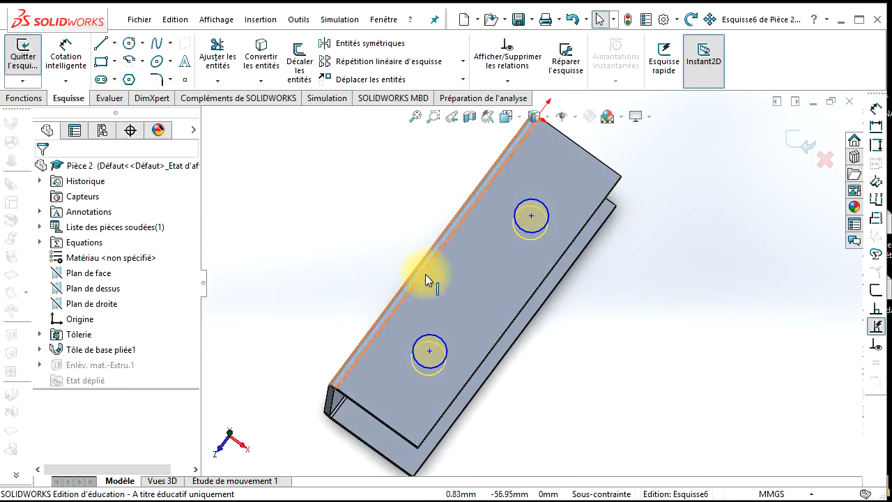
click(447, 351)
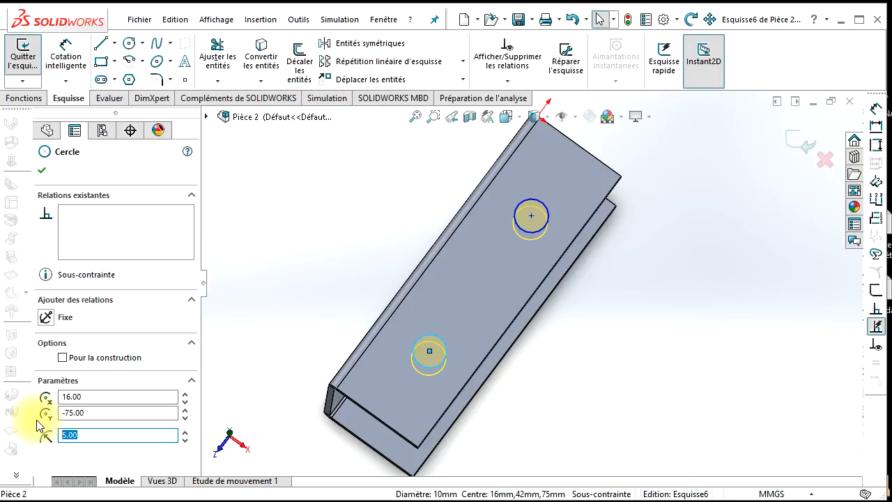
text(3)
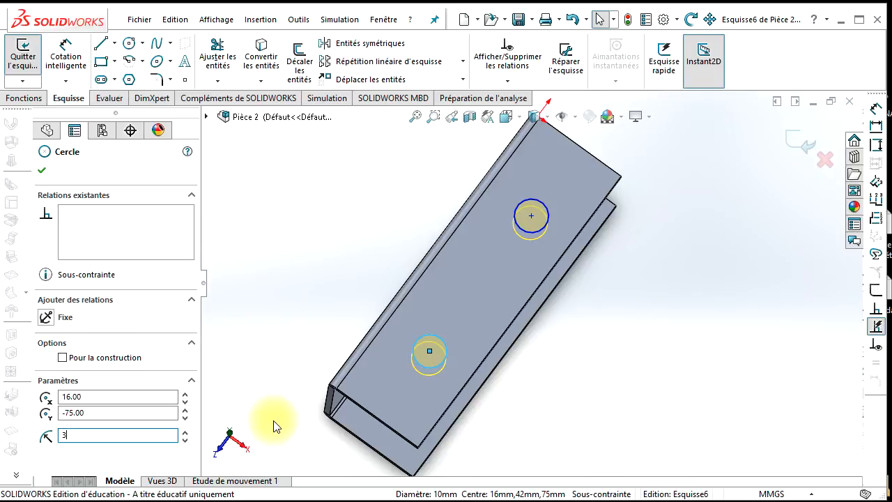
click(41, 170)
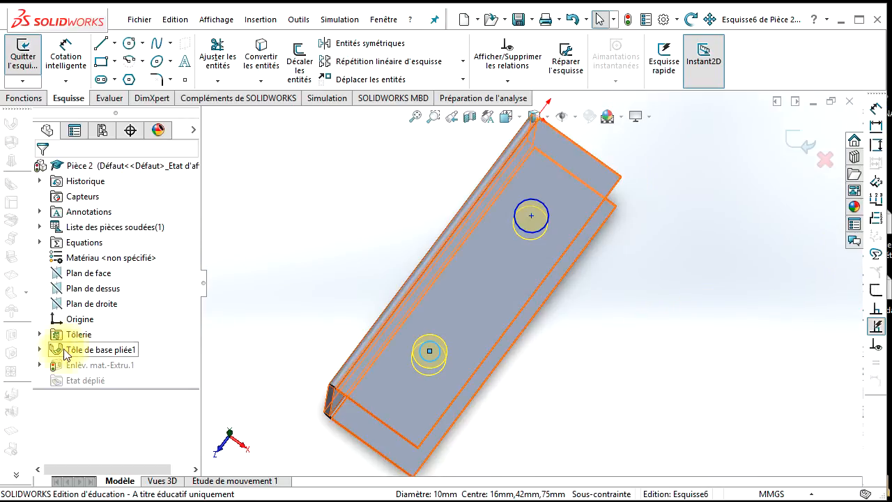
- Dimension the distance from the smaller circle's centre to the upper flange's front short edge at 35 mm
click(876, 109)
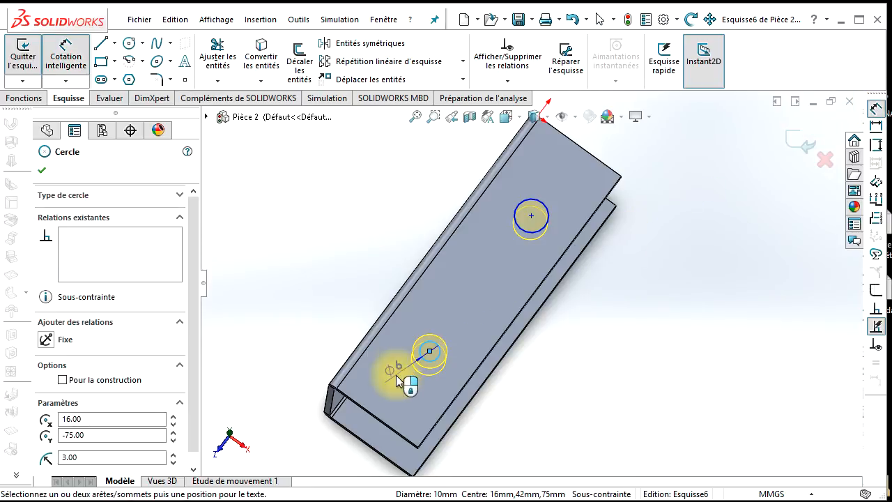
click(374, 418)
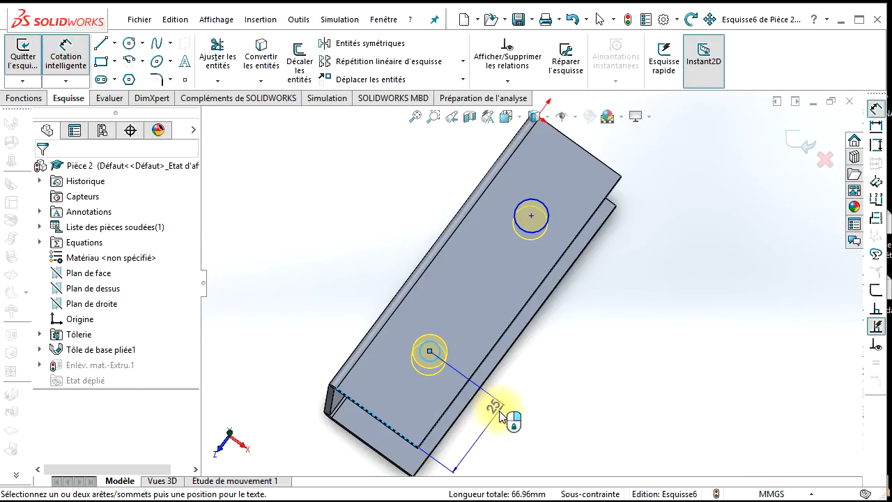
click(503, 423)
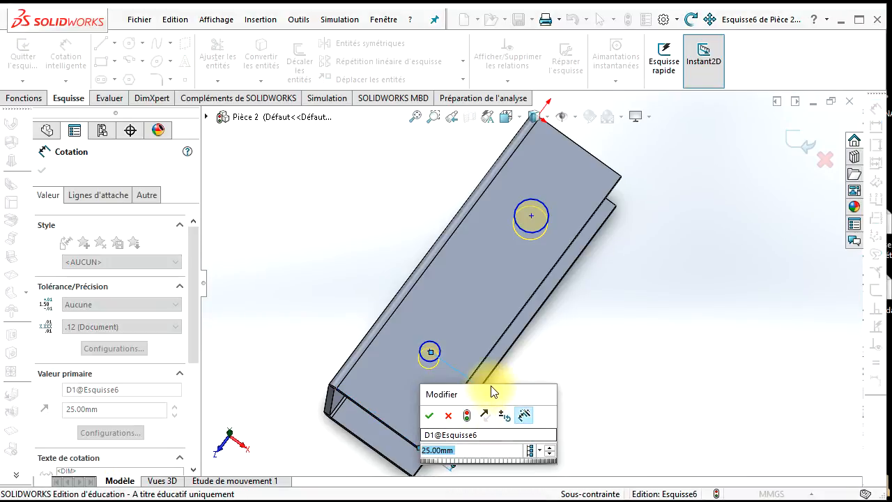
drag(509, 393, 667, 304)
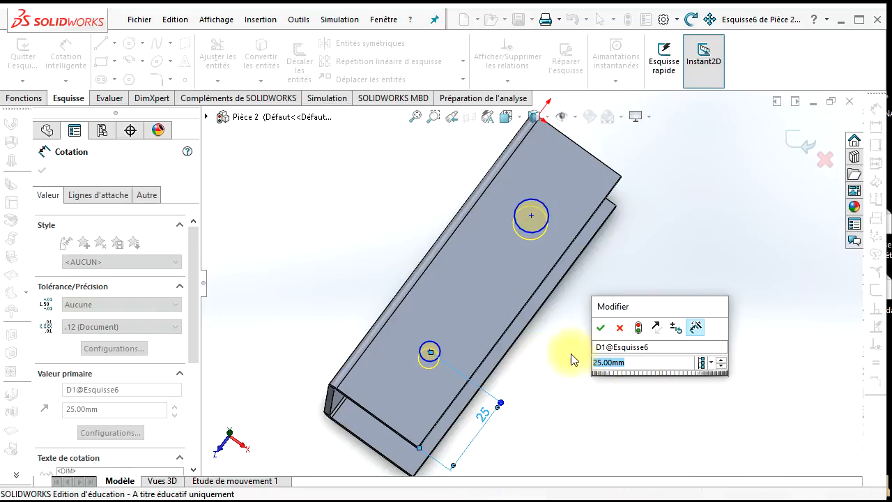
text(35)
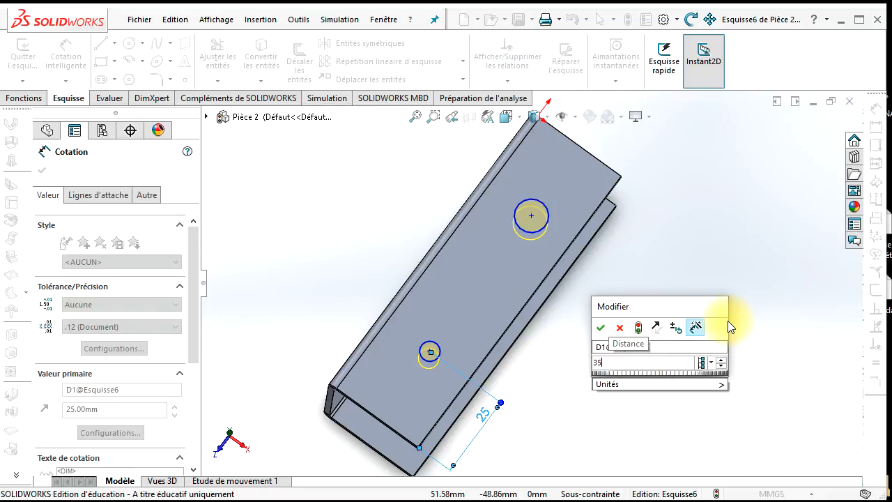
key(Return)
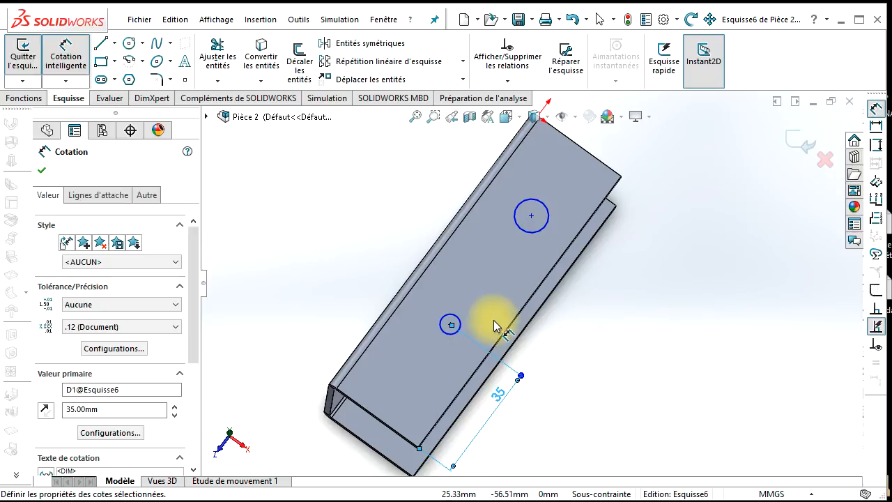
click(490, 419)
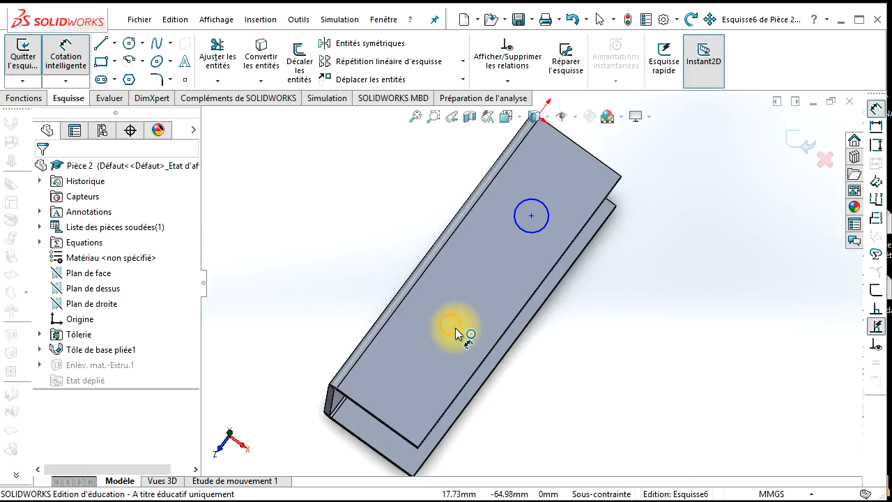
- Exit the hole sketch by rebuilding the part and inspect the two holes in the upper flange
click(628, 21)
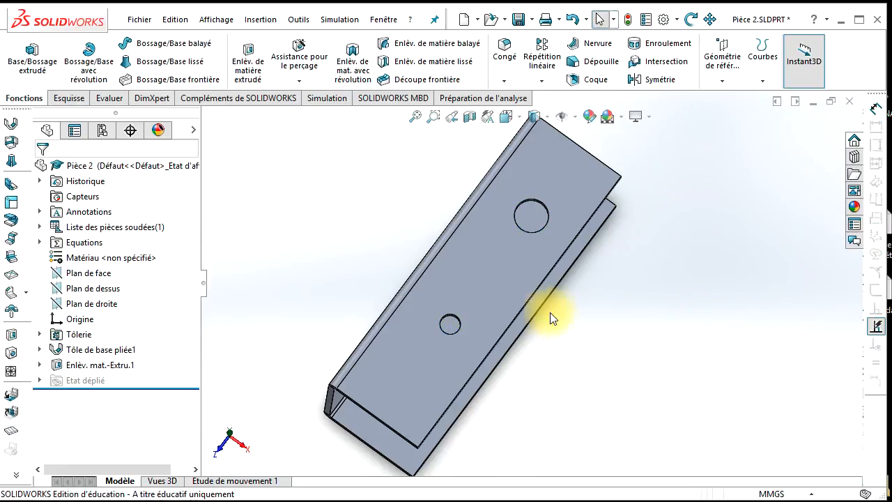
click(692, 23)
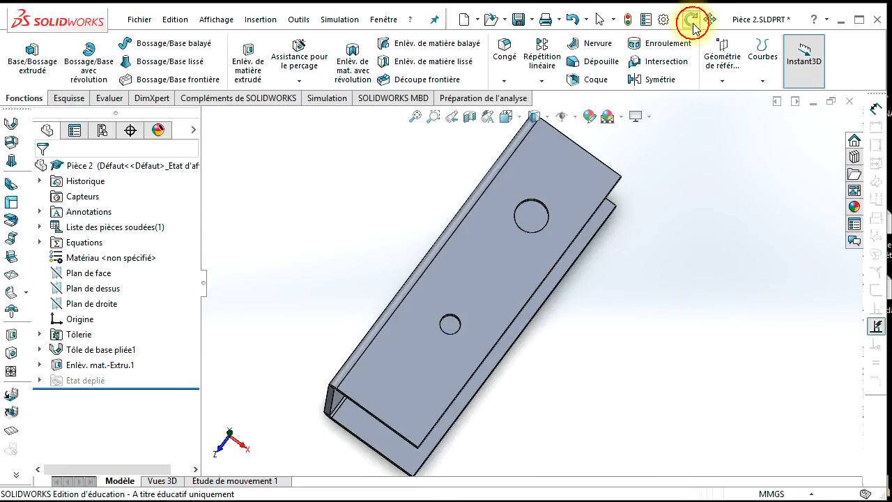
mouse_move(641, 364)
mouse_down()
mouse_move(609, 298)
mouse_move(641, 219)
mouse_move(663, 274)
mouse_move(521, 285)
mouse_move(595, 402)
mouse_move(678, 386)
mouse_move(643, 380)
mouse_up()
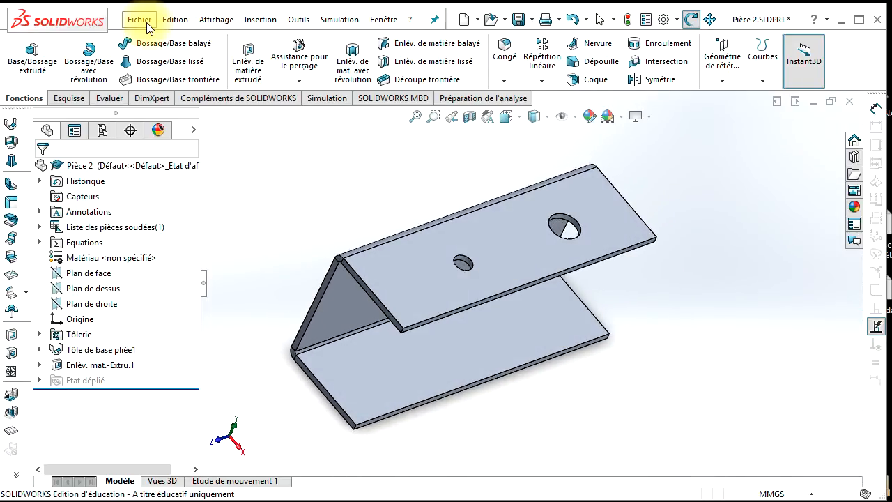
- Switch back to Assemblage1.SLDASM and rebuild the assembly with the modified part
click(393, 23)
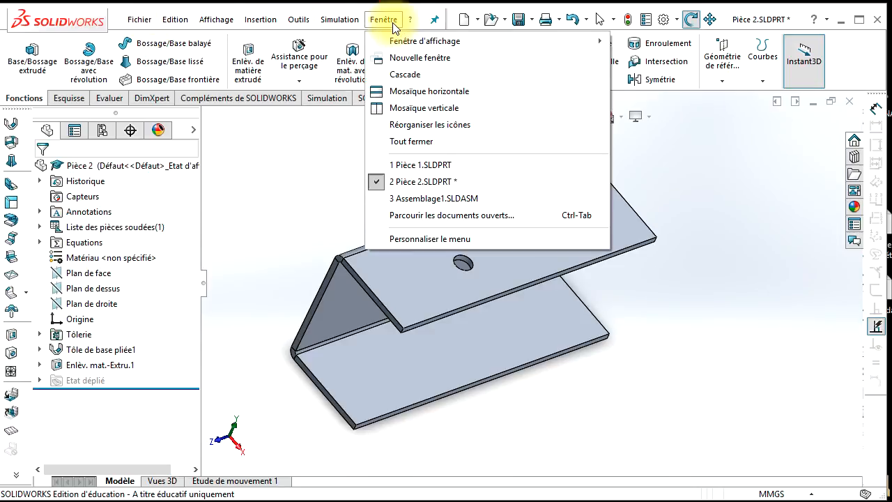
click(416, 200)
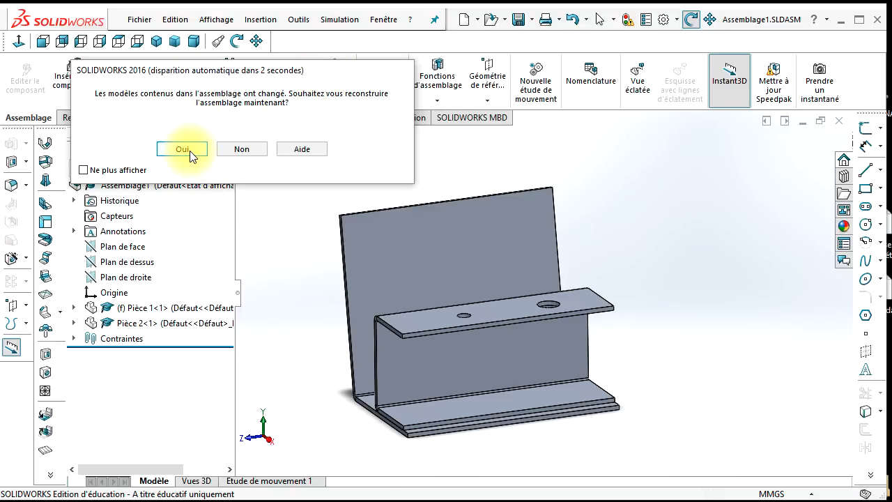
click(190, 150)
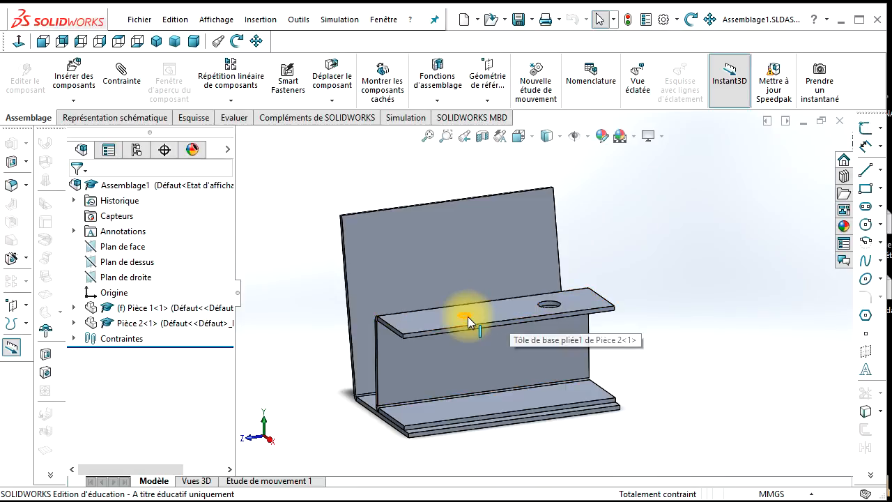
- Examine the two holes in the assembly's upper flange and switch to the Pièce 1.SLDPRT document
click(691, 20)
drag(637, 230, 466, 378)
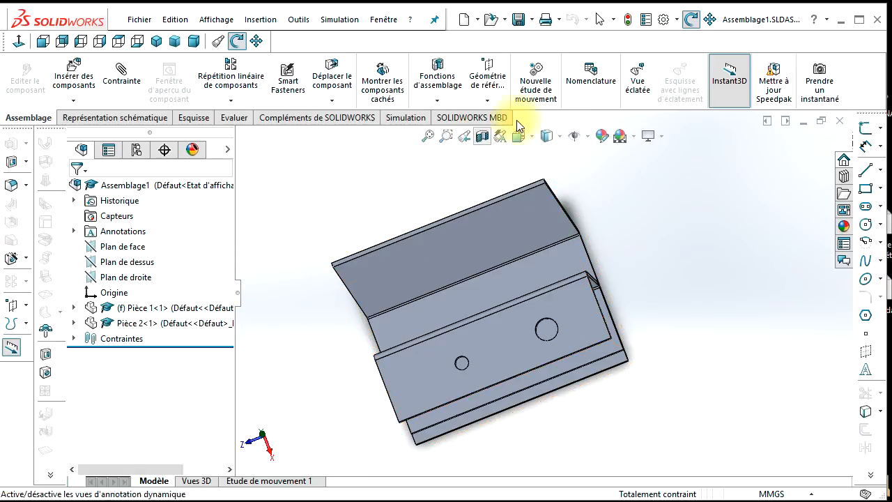
click(382, 20)
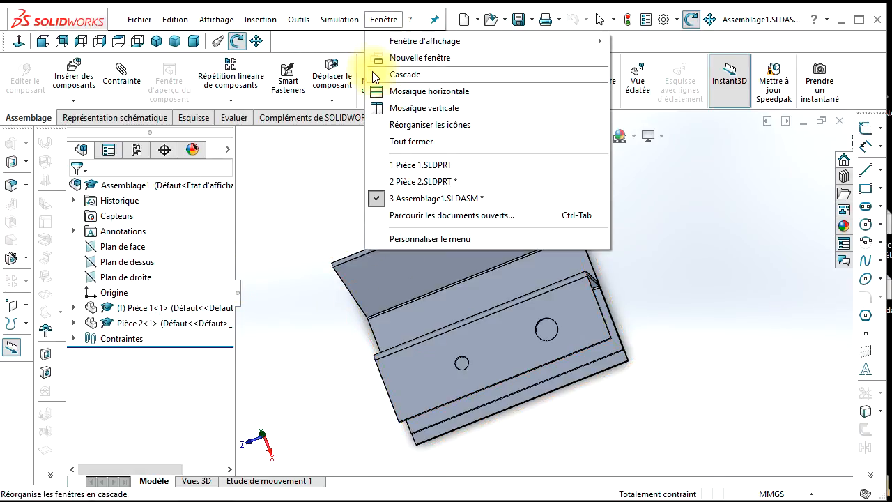
click(420, 166)
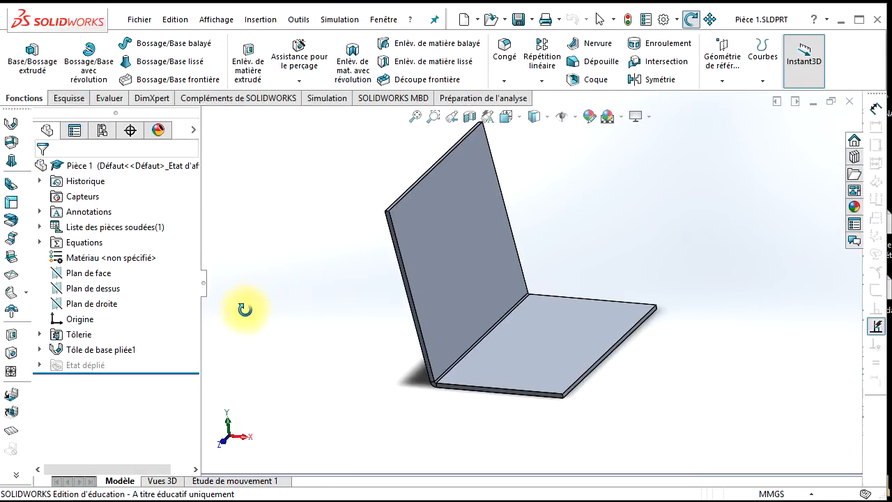
- Check the inclined line's length and angle in the sketch of Tôle de base pliée1, and exit the sketch by rebuilding the part
right_click(85, 351)
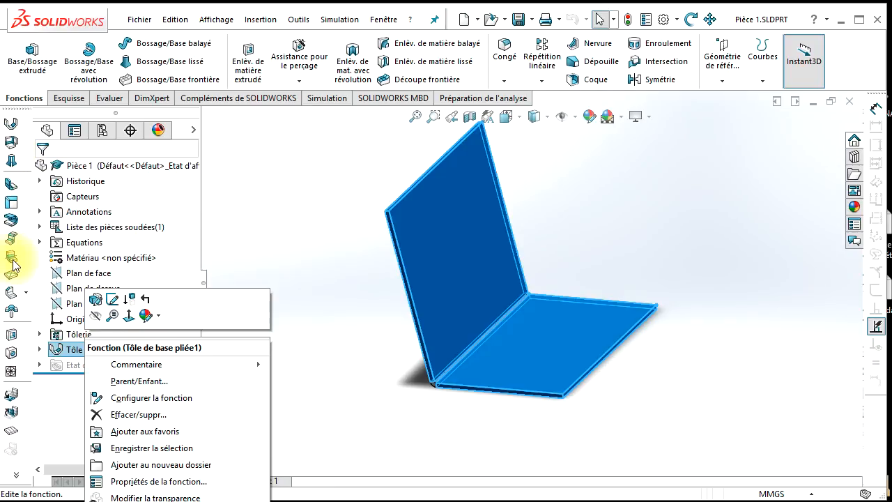
click(113, 301)
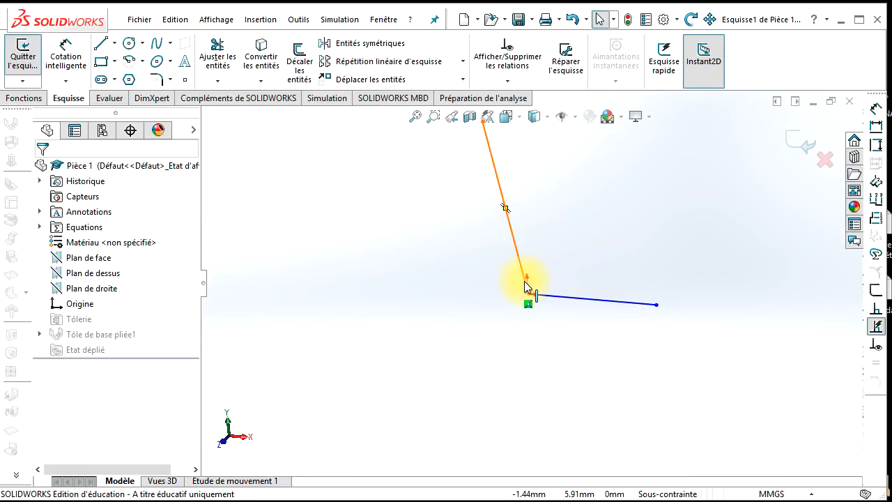
click(512, 237)
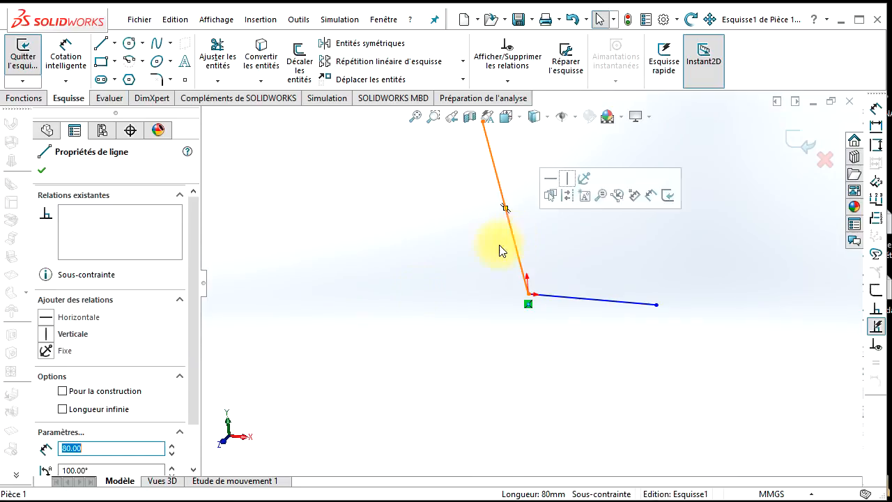
drag(194, 328, 195, 368)
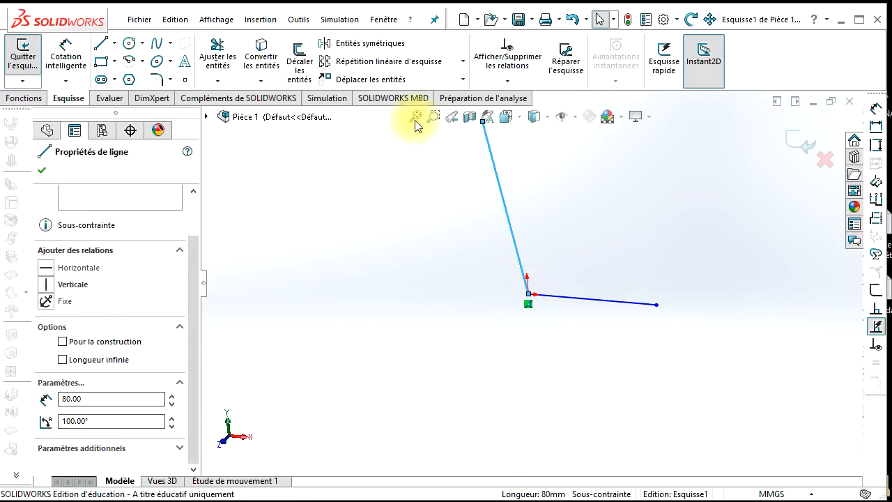
click(627, 20)
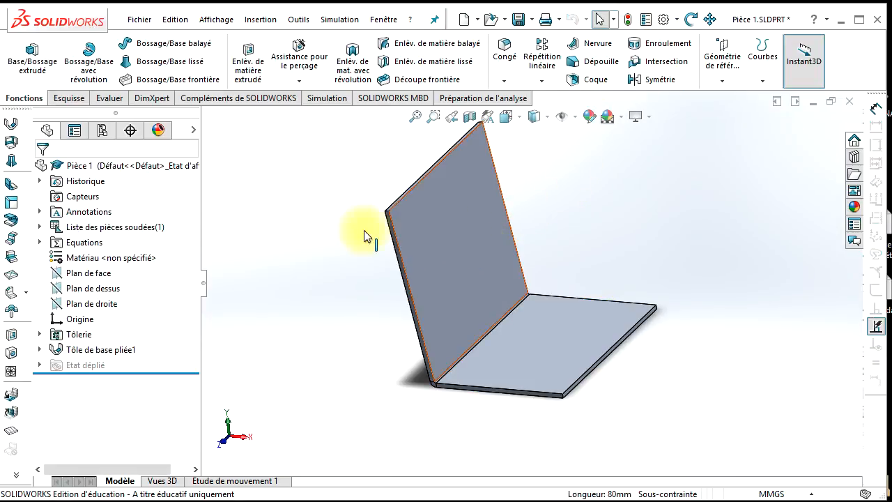